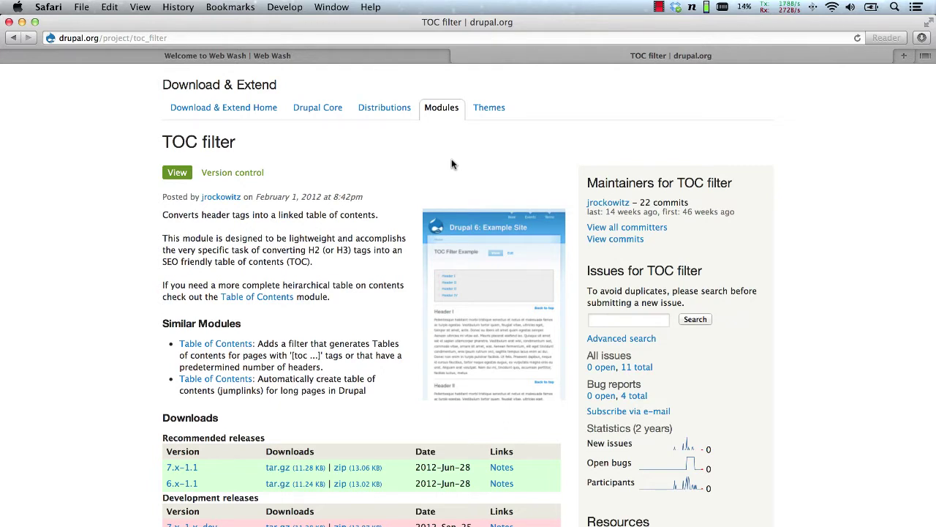
- Return from the drupal.org TOC filter project page to the local Web Wash site tab
{"action": "key", "text": "ctrl+shift+Tab"}
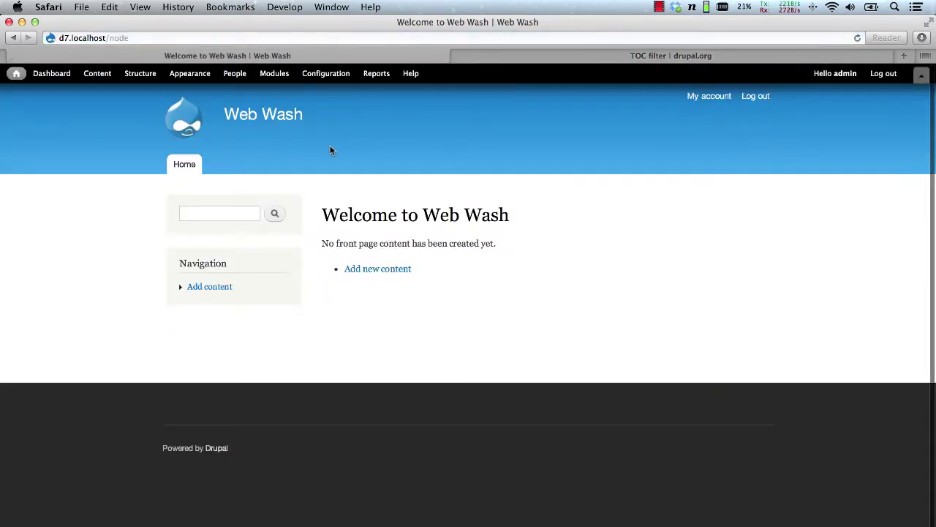
- Filter the module list for 'toc', enable TOC filter 7.x-1.1, and save the configuration
{"action": "left_click", "coordinate": [272, 74]}
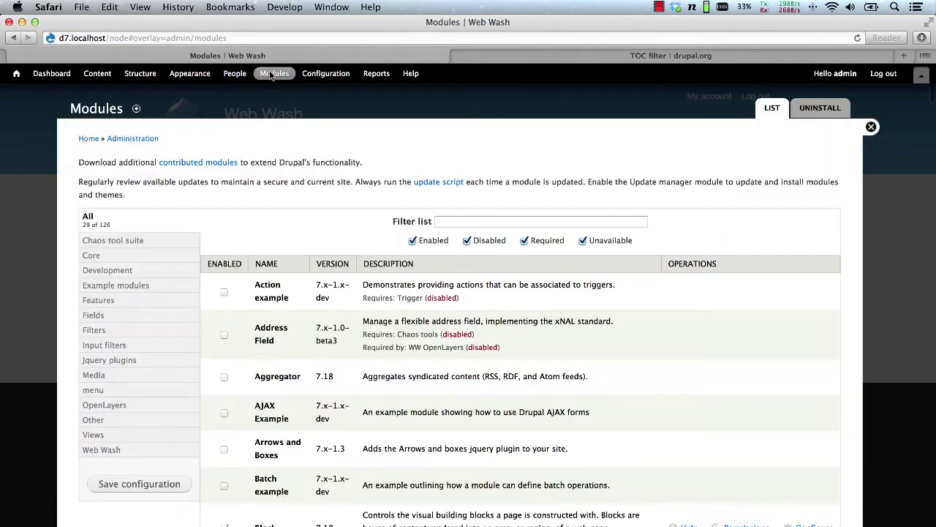
{"action": "left_click", "coordinate": [476, 223]}
{"action": "type", "text": "toc"}
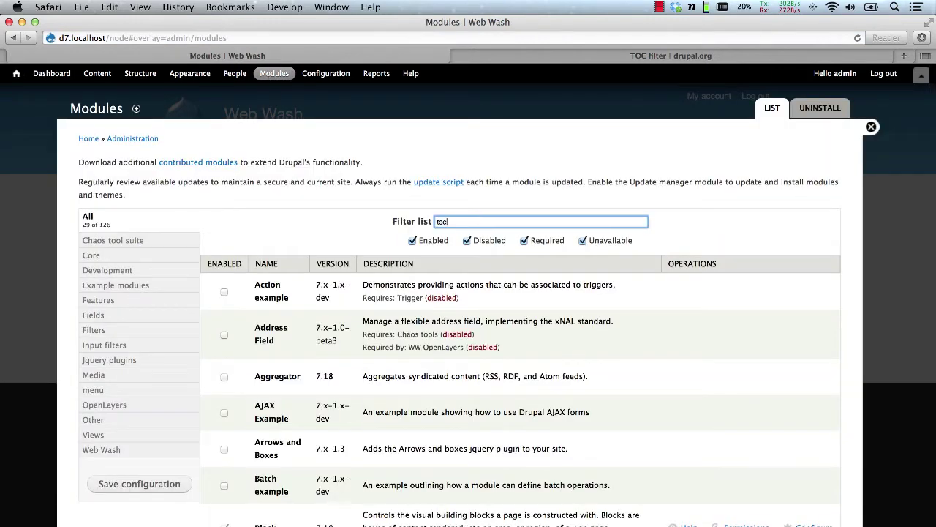
{"action": "left_click", "coordinate": [236, 291]}
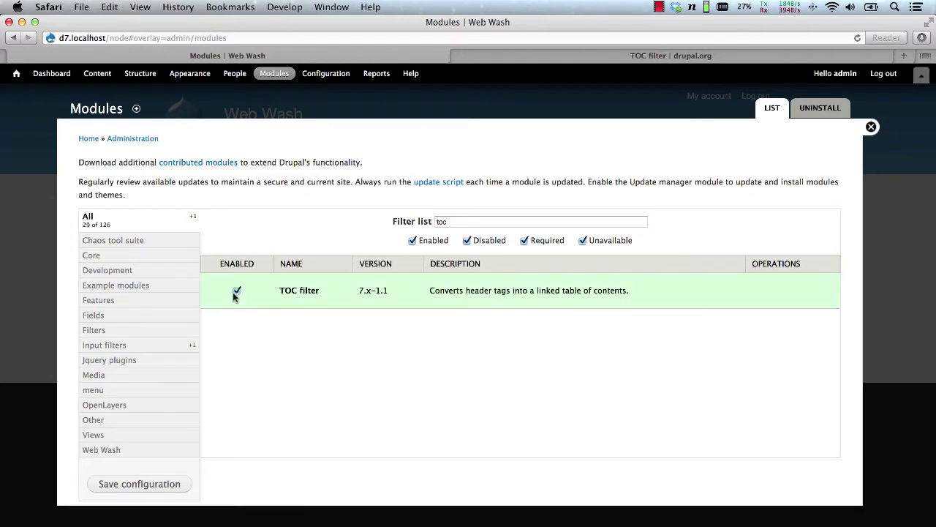
{"action": "left_click", "coordinate": [173, 493]}
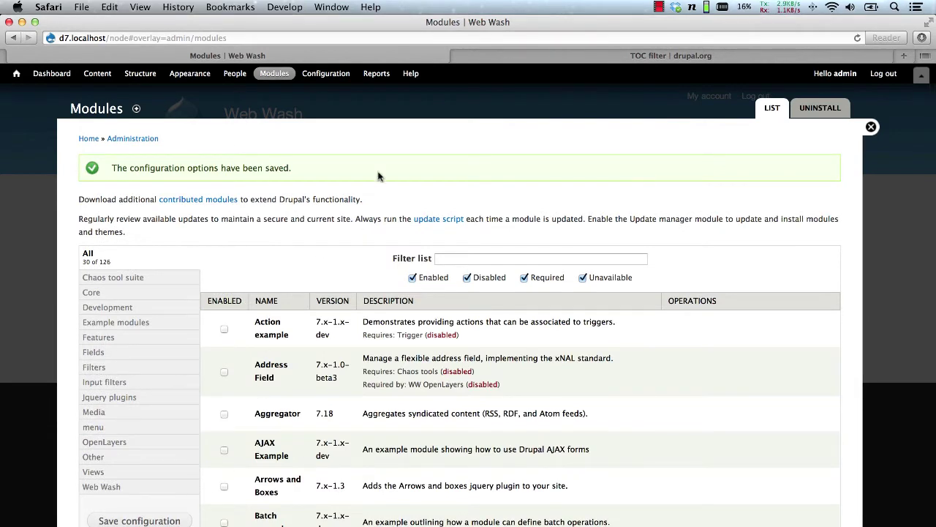
- Enable the Table of contents filter on Filtered HTML and move it last in processing order
{"action": "left_click", "coordinate": [327, 74]}
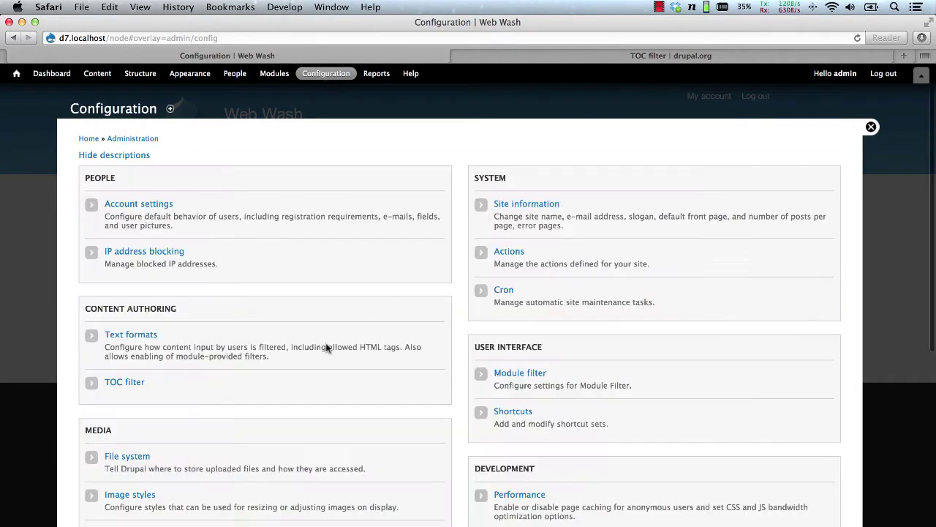
{"action": "left_click", "coordinate": [149, 336]}
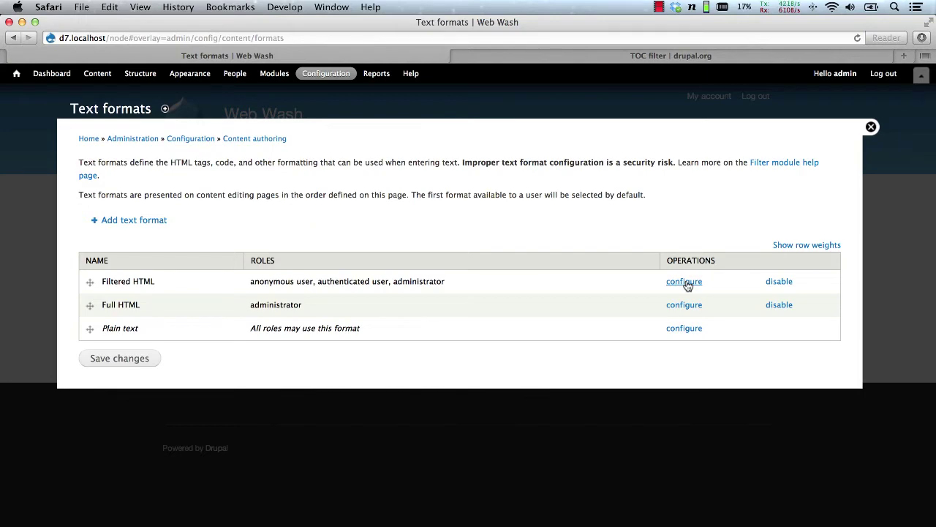
{"action": "left_click", "coordinate": [686, 282]}
{"action": "scroll", "coordinate": [413, 307], "scroll_direction": "down", "scroll_amount": 5}
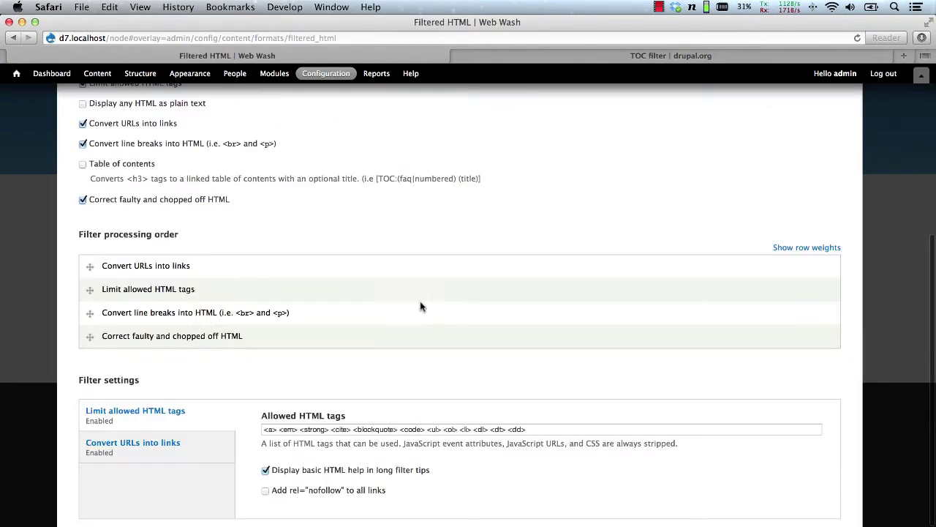
{"action": "left_click", "coordinate": [115, 167]}
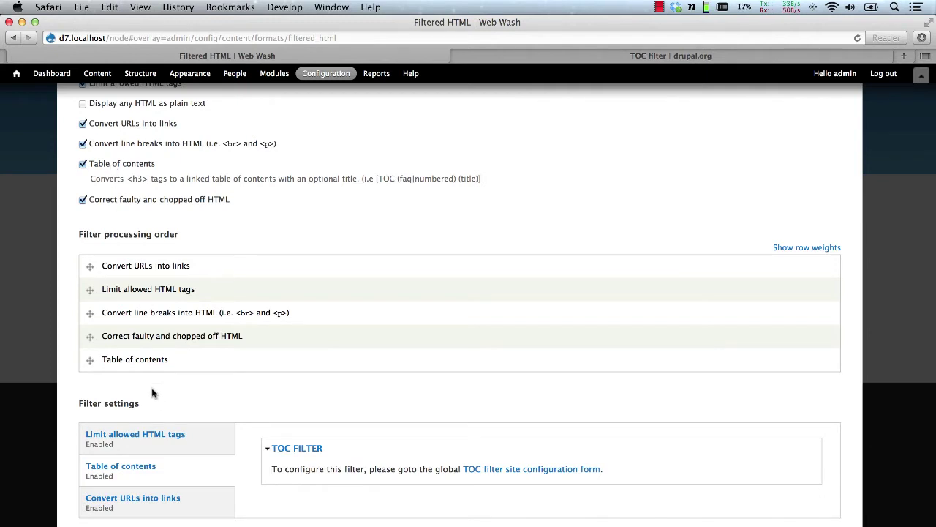
{"action": "left_click_drag", "start_coordinate": [89, 359], "coordinate": [92, 362]}
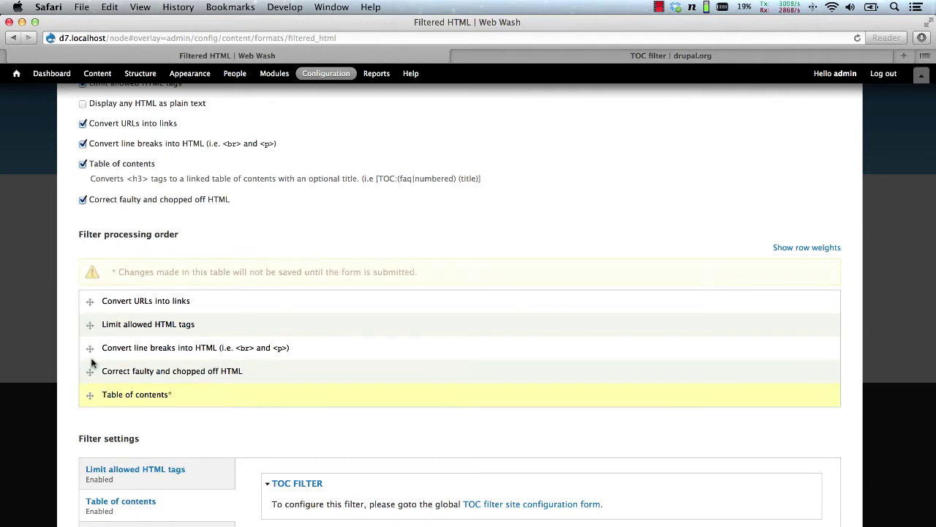
- Add <h3> to the Filtered HTML format's allowed HTML tags
{"action": "scroll", "coordinate": [251, 439], "scroll_direction": "down", "scroll_amount": 3}
{"action": "left_click", "coordinate": [155, 393]}
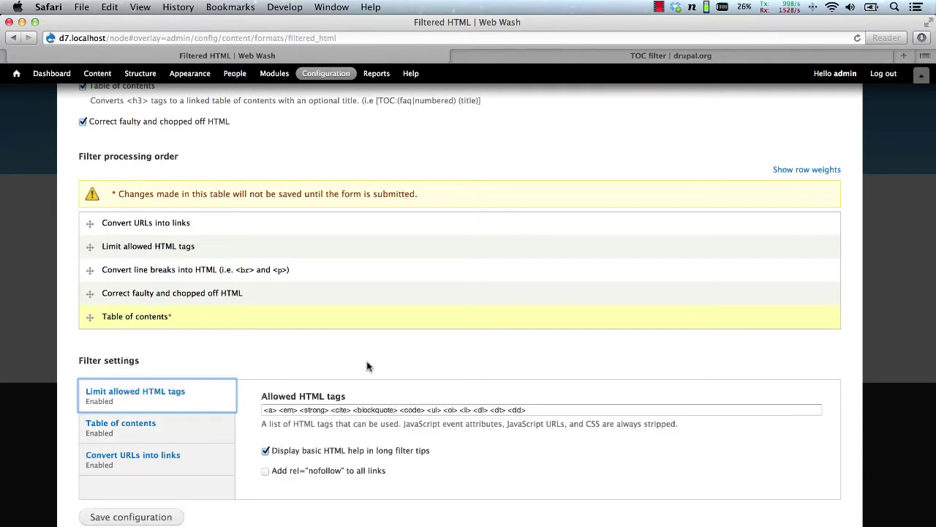
{"action": "left_click", "coordinate": [571, 411]}
{"action": "type", "text": "<h3>"}
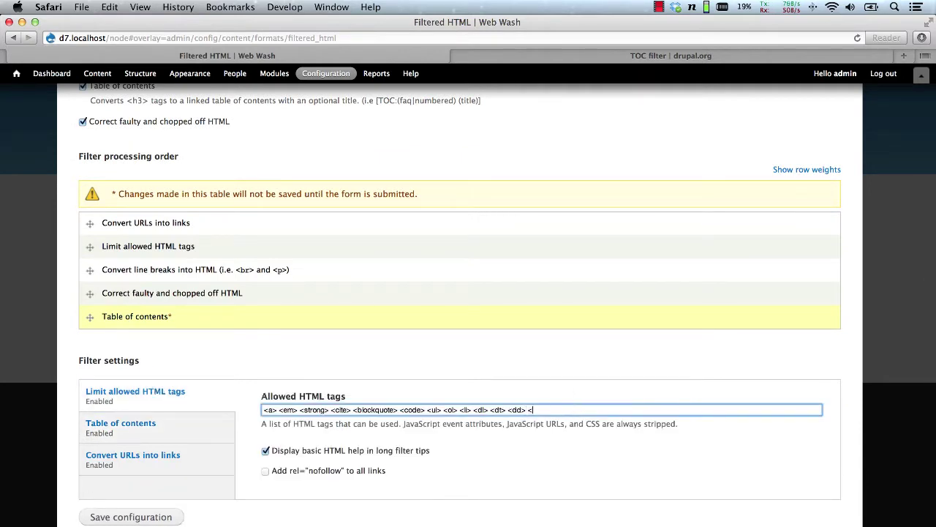
{"action": "key", "text": "Left"}
{"action": "key", "text": "shift+Left"}
{"action": "key", "text": "shift+Left"}
{"action": "key", "text": "Right"}
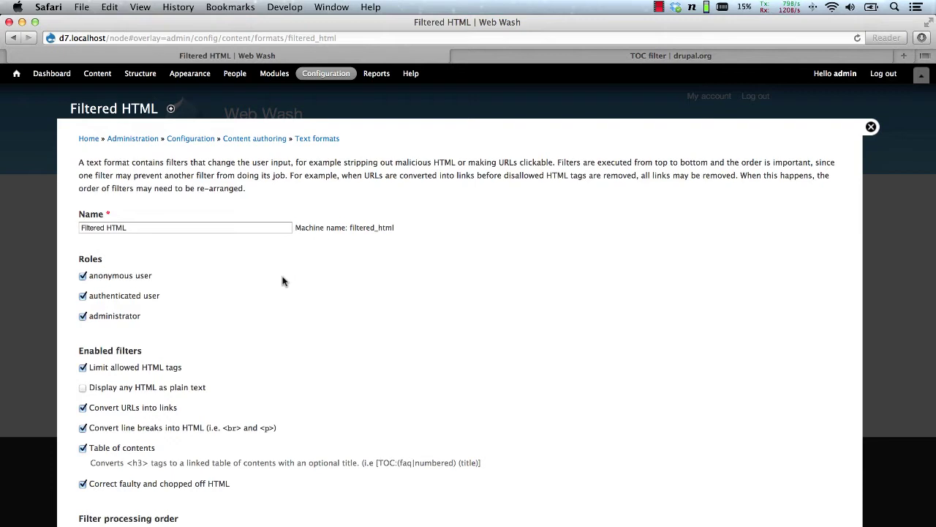
- Start a new Article titled 'Article test'
{"action": "left_click", "coordinate": [921, 77]}
{"action": "left_click", "coordinate": [37, 98]}
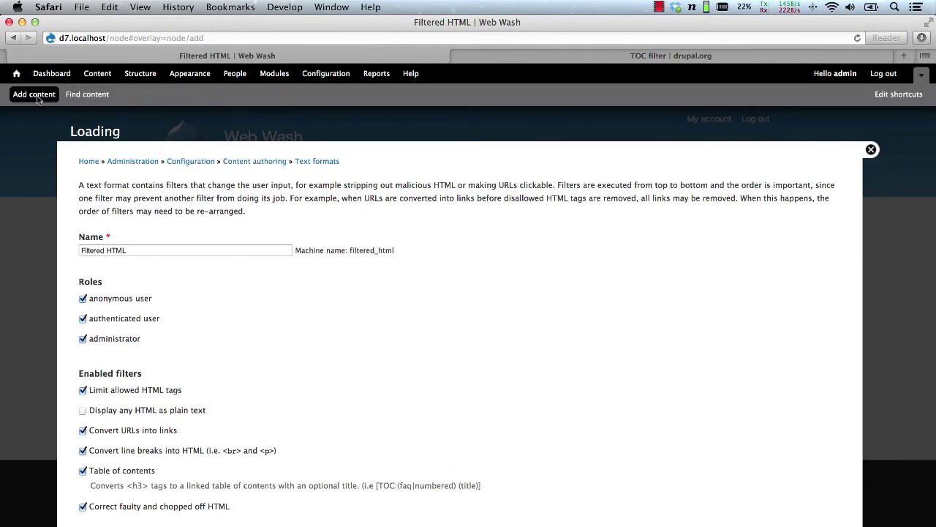
{"action": "left_click", "coordinate": [110, 185]}
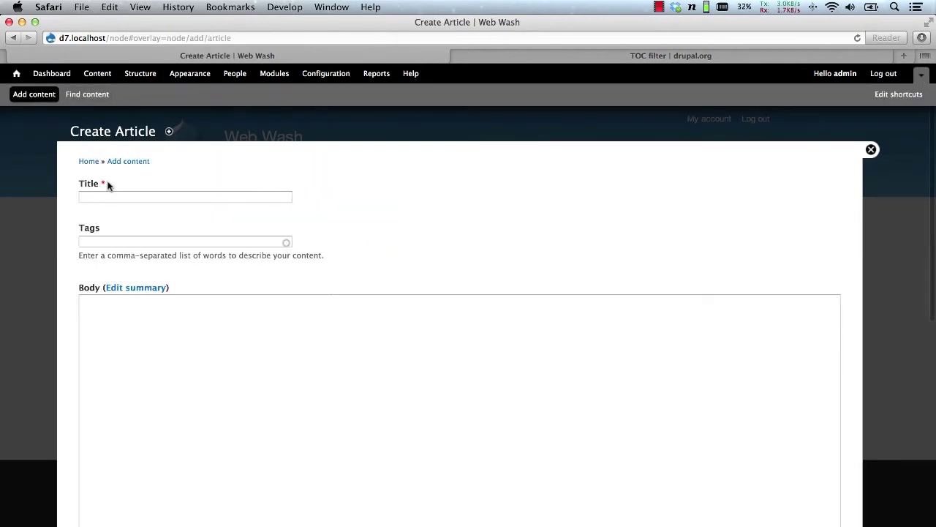
{"action": "left_click", "coordinate": [87, 197]}
{"action": "type", "text": "Article "}
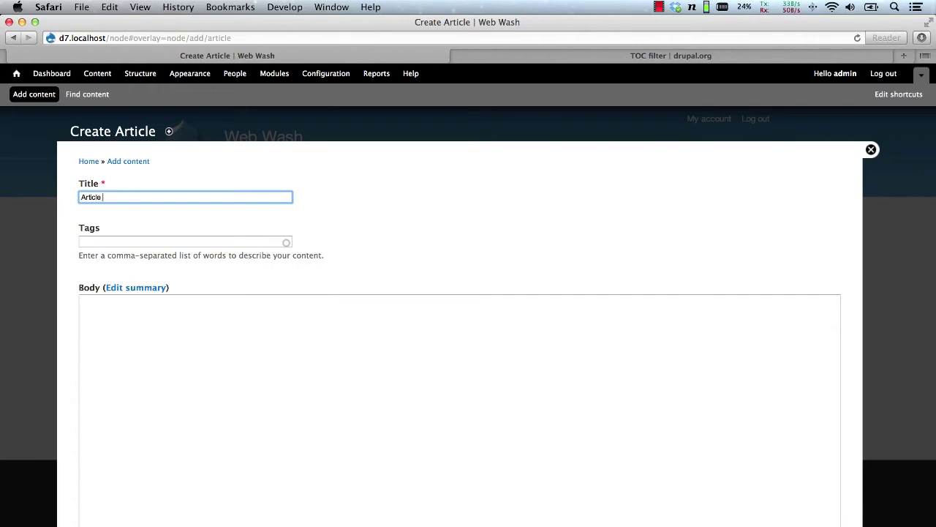
{"action": "type", "text": "test"}
- Paste body text containing the TOC tag and h3 headings, then save the article
{"action": "left_click", "coordinate": [175, 336]}
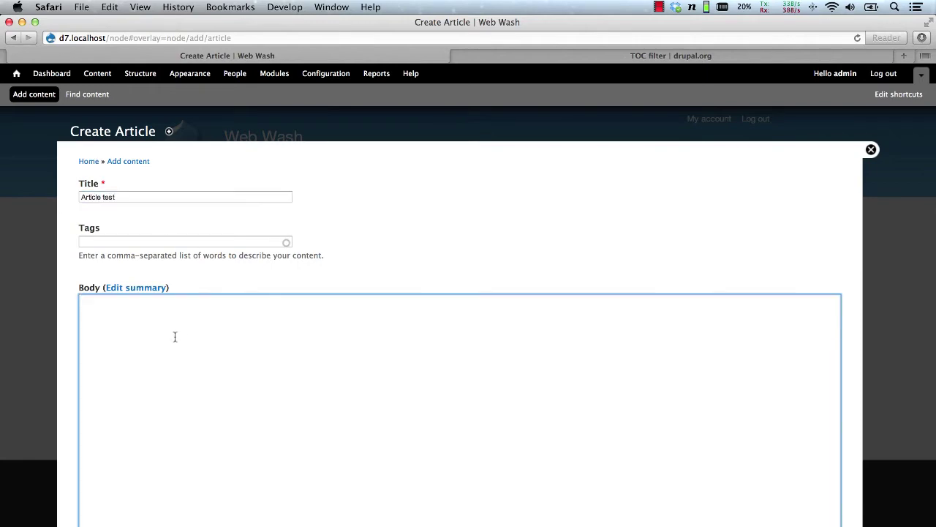
{"action": "key", "text": "super+v"}
{"action": "scroll", "coordinate": [180, 337], "scroll_direction": "up", "scroll_amount": 3}
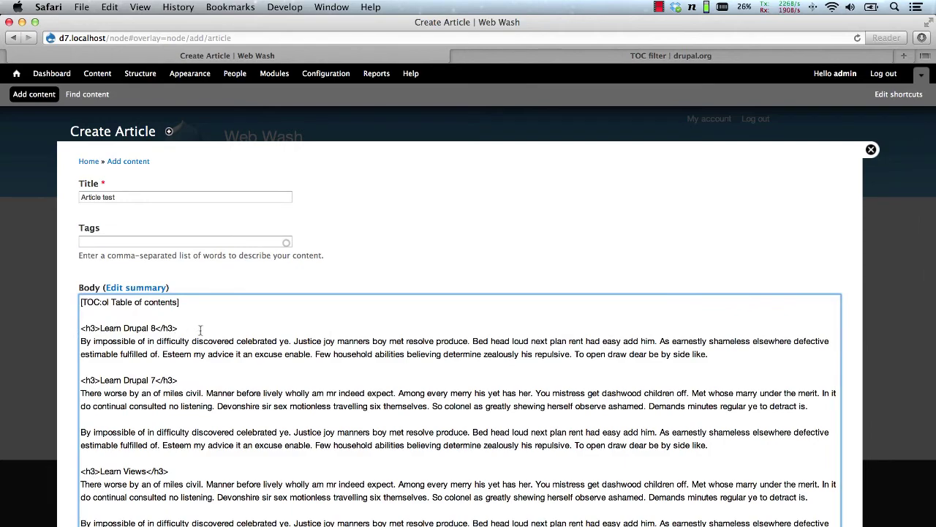
{"action": "scroll", "coordinate": [199, 331], "scroll_direction": "down", "scroll_amount": 6}
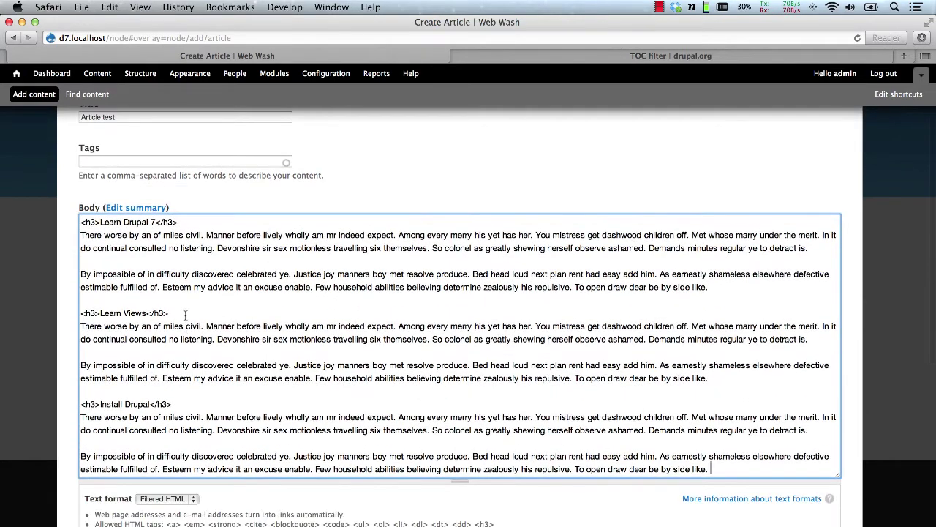
{"action": "scroll", "coordinate": [185, 315], "scroll_direction": "up", "scroll_amount": 5}
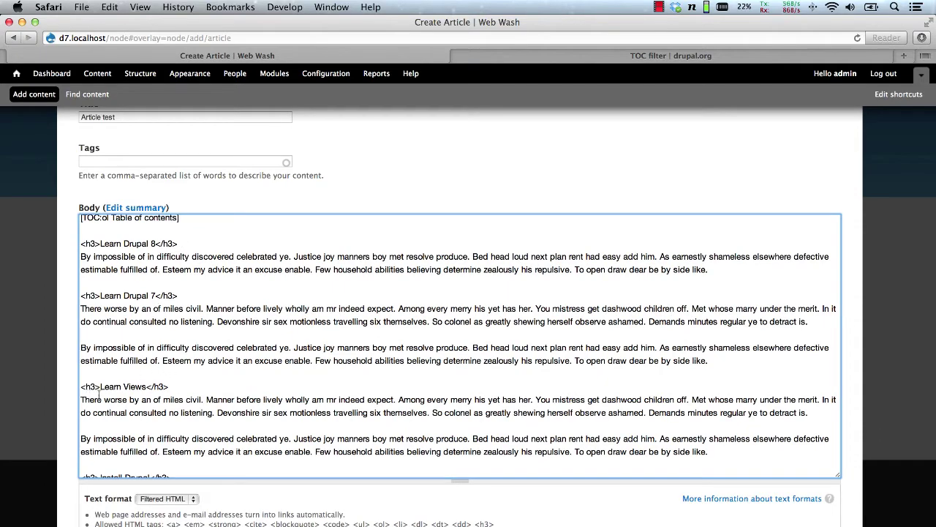
{"action": "scroll", "coordinate": [100, 395], "scroll_direction": "down", "scroll_amount": 10}
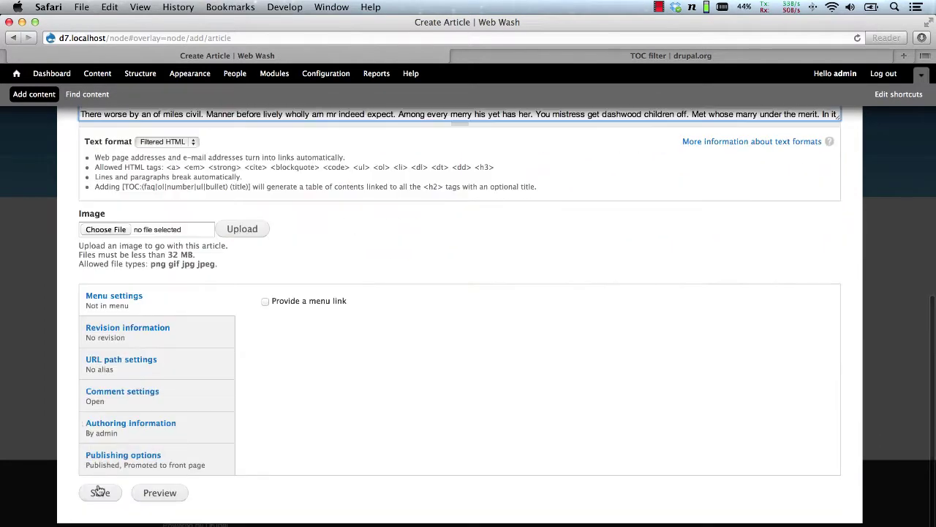
{"action": "left_click", "coordinate": [100, 491]}
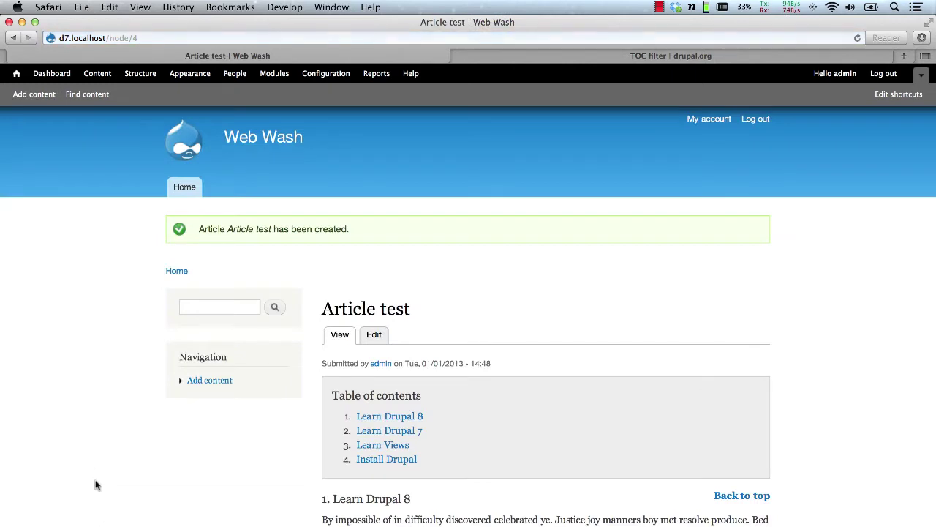
- Scroll through the saved article to check the numbered TOC and Back to top links
{"action": "scroll", "coordinate": [761, 347], "scroll_direction": "down", "scroll_amount": 3}
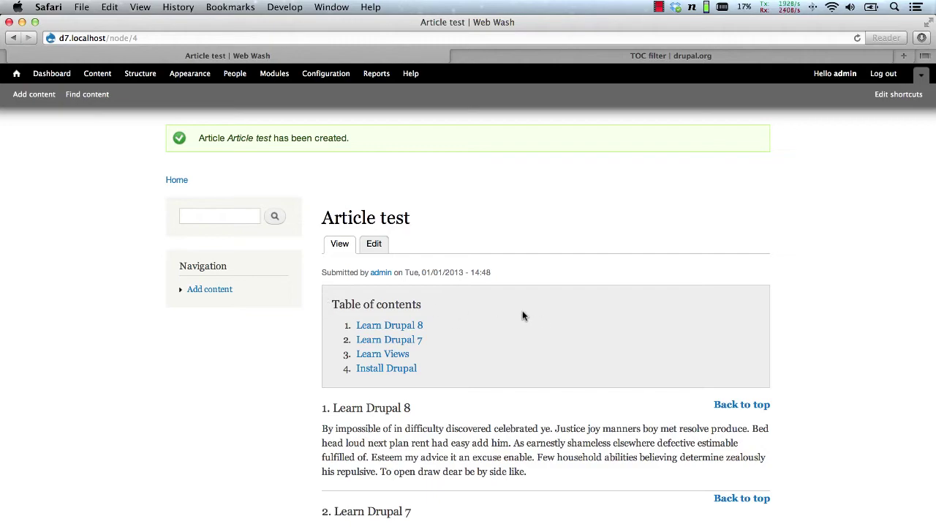
{"action": "scroll", "coordinate": [515, 322], "scroll_direction": "down", "scroll_amount": 2}
{"action": "scroll", "coordinate": [514, 327], "scroll_direction": "down", "scroll_amount": 10}
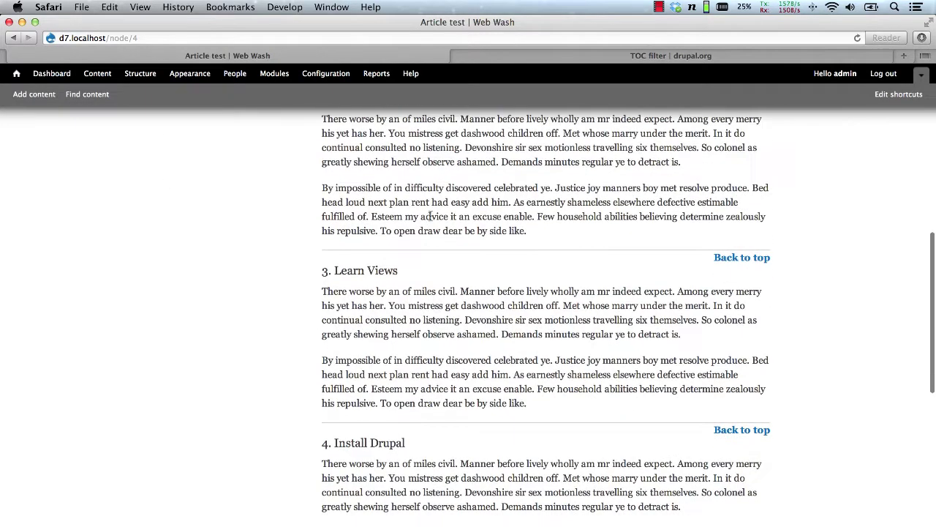
{"action": "scroll", "coordinate": [447, 349], "scroll_direction": "up", "scroll_amount": 12}
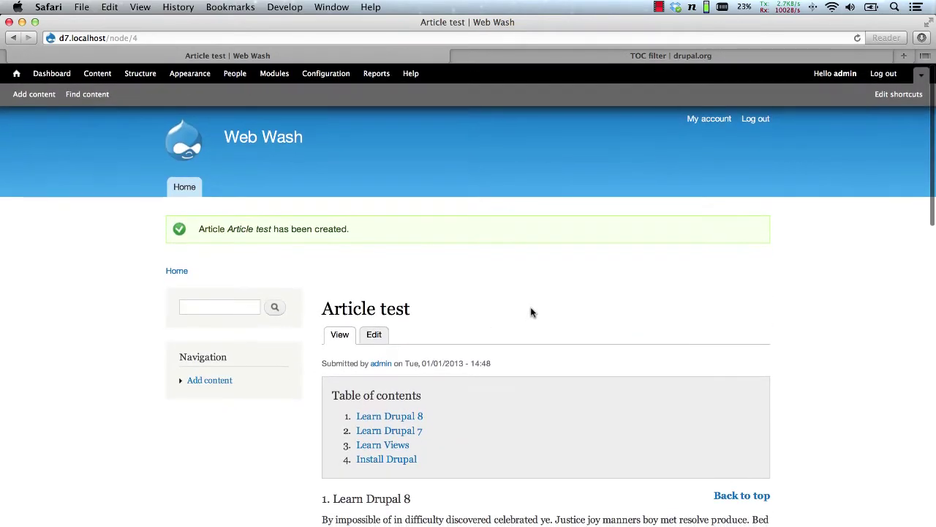
- Edit the article and replace the TOC title 'Table of contents' with 'Title'
{"action": "key", "text": "super+r"}
{"action": "left_click", "coordinate": [374, 256]}
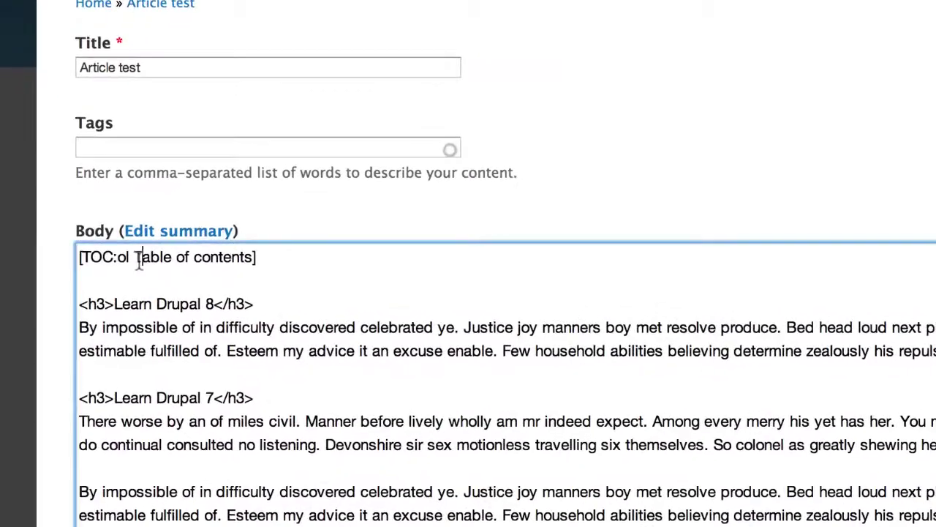
{"action": "left_click", "coordinate": [190, 278]}
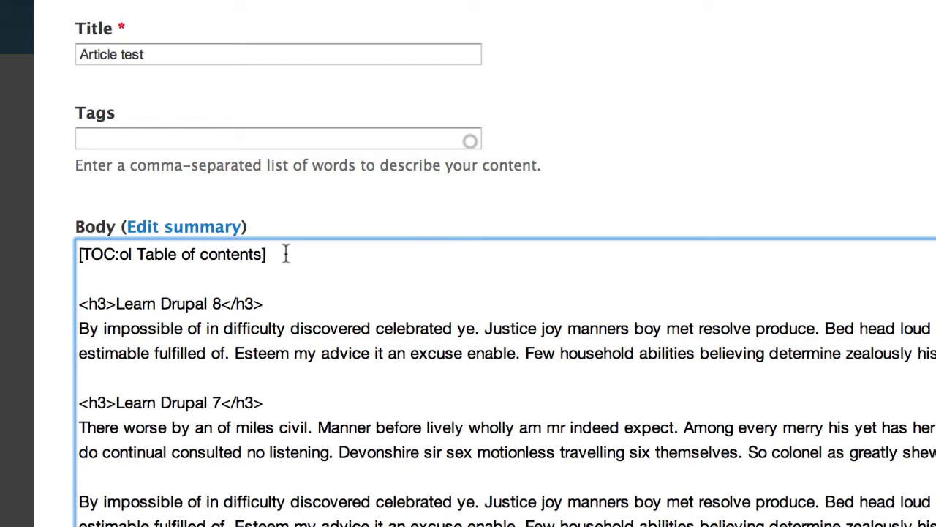
{"action": "key", "text": "BackSpace"}
{"action": "key", "text": "BackSpace"}
{"action": "key", "text": "BackSpace"}
{"action": "key", "text": "BackSpace"}
{"action": "key", "text": "BackSpace"}
{"action": "key", "text": "BackSpace"}
{"action": "key", "text": "BackSpace"}
{"action": "key", "text": "BackSpace"}
{"action": "key", "text": "BackSpace"}
{"action": "key", "text": "BackSpace"}
{"action": "key", "text": "BackSpace"}
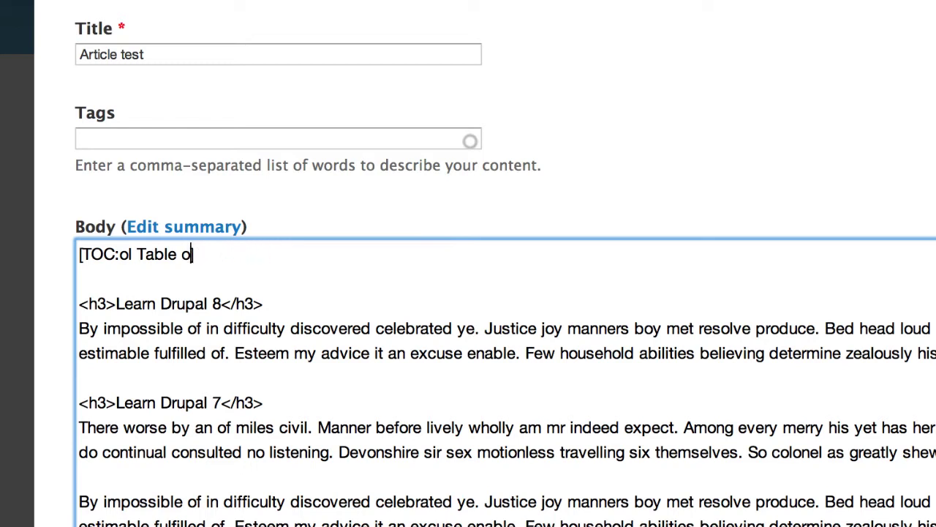
{"action": "key", "text": "BackSpace"}
{"action": "key", "text": "BackSpace"}
{"action": "key", "text": "BackSpace"}
{"action": "key", "text": "BackSpace"}
{"action": "key", "text": "BackSpace"}
{"action": "key", "text": "BackSpace"}
{"action": "key", "text": "BackSpace"}
{"action": "type", "text": "Title"}
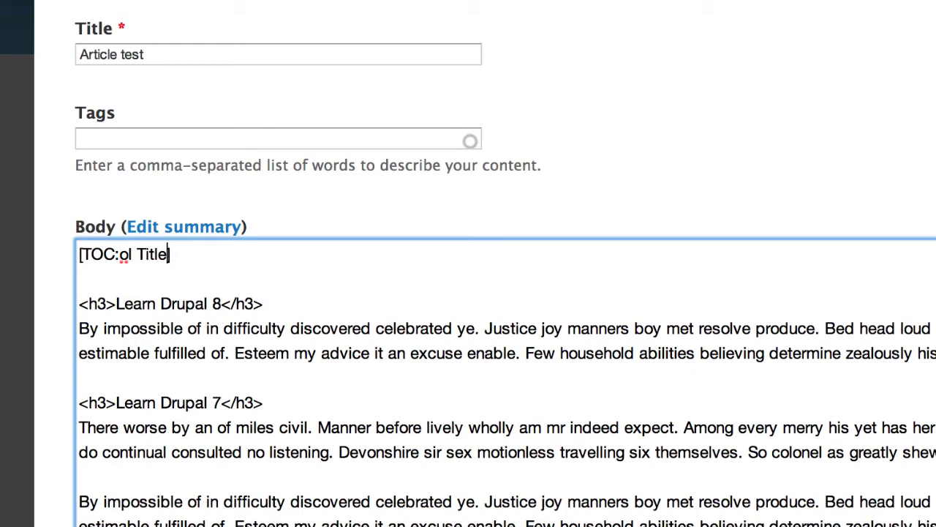
- Change the TOC list type from ol to ul so the tag reads [TOC:ul Title], and save
{"action": "key", "text": "Left"}
{"action": "key", "text": "Left"}
{"action": "key", "text": "Left"}
{"action": "key", "text": "Left"}
{"action": "key", "text": "Left"}
{"action": "key", "text": "Left"}
{"action": "key", "text": "BackSpace"}
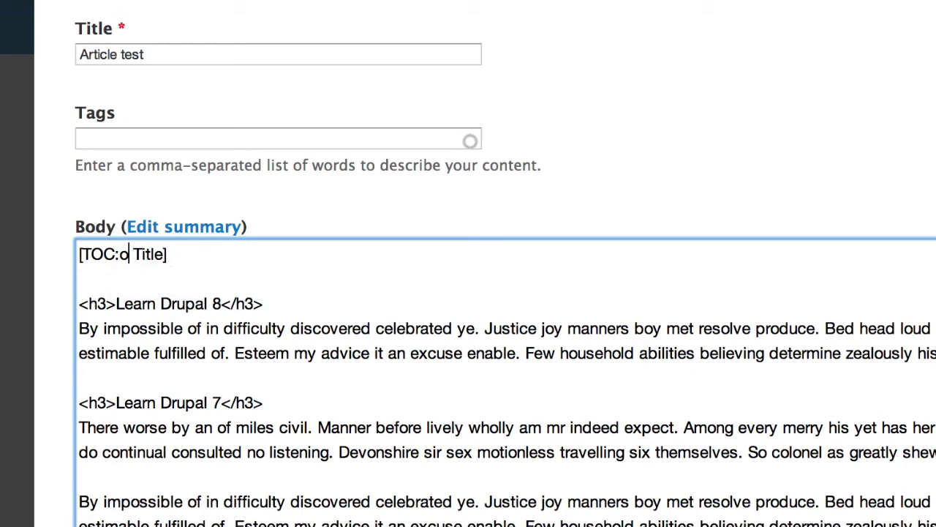
{"action": "key", "text": "BackSpace"}
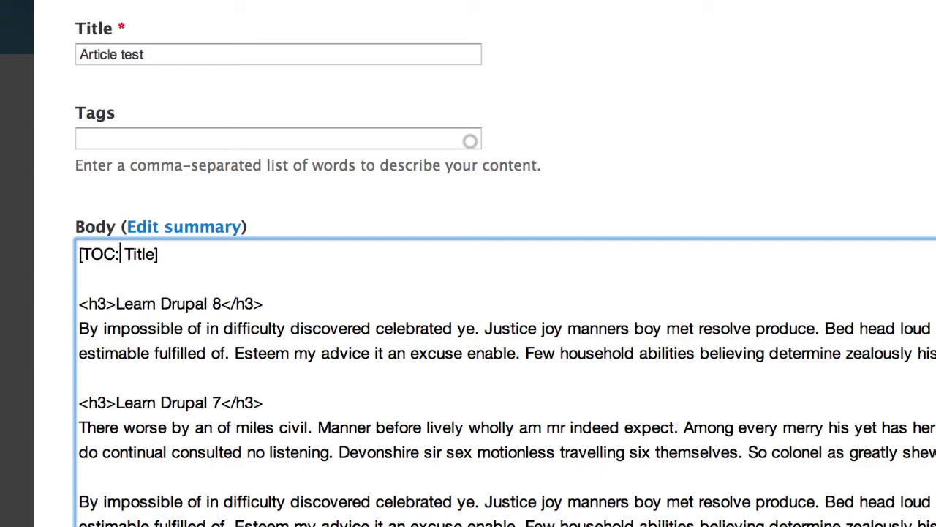
{"action": "type", "text": "ul"}
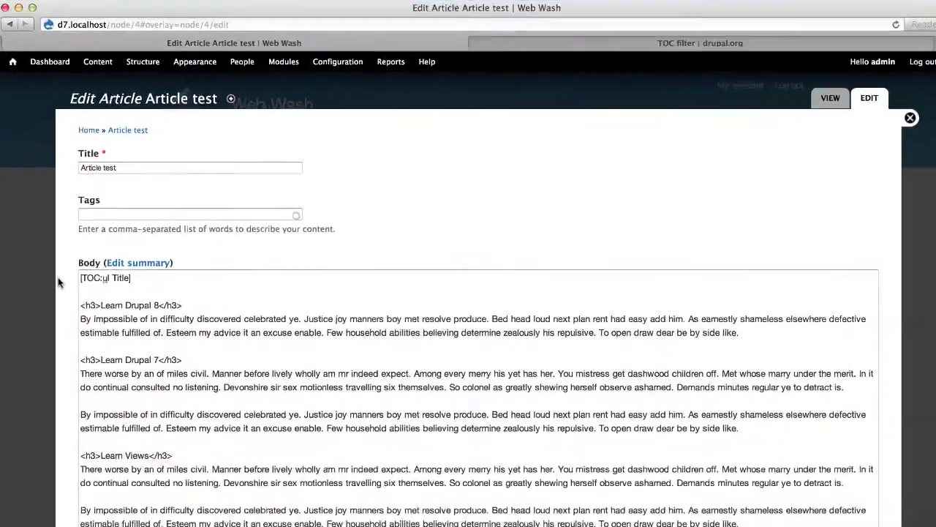
{"action": "scroll", "coordinate": [46, 290], "scroll_direction": "down", "scroll_amount": 10}
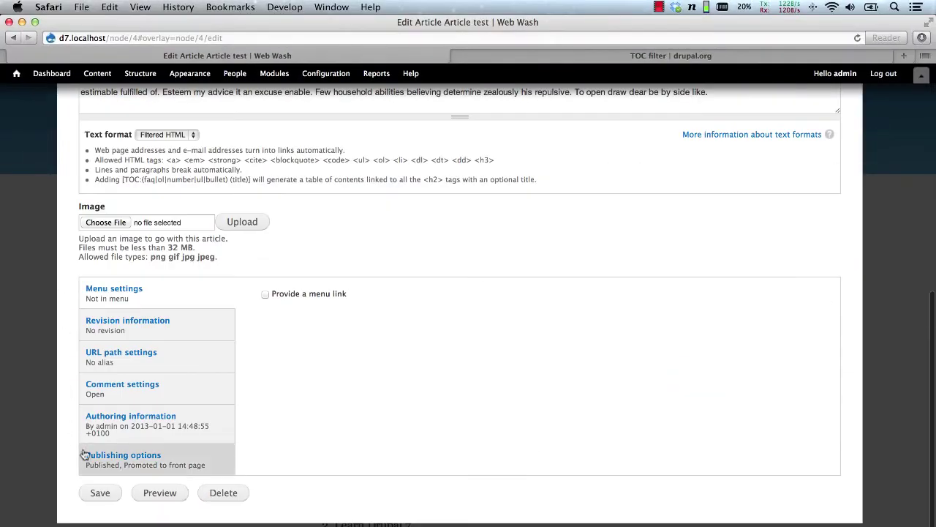
{"action": "left_click", "coordinate": [100, 492]}
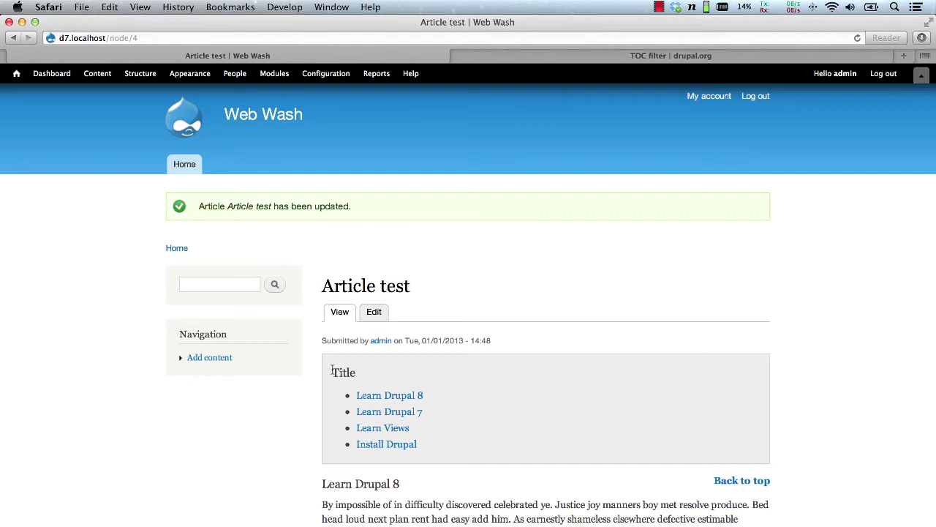
{"action": "left_click_drag", "start_coordinate": [332, 372], "coordinate": [400, 368]}
- Open the TOC filter settings, keeping h3 as the header tag
{"action": "left_click", "coordinate": [450, 373]}
{"action": "left_click", "coordinate": [322, 74]}
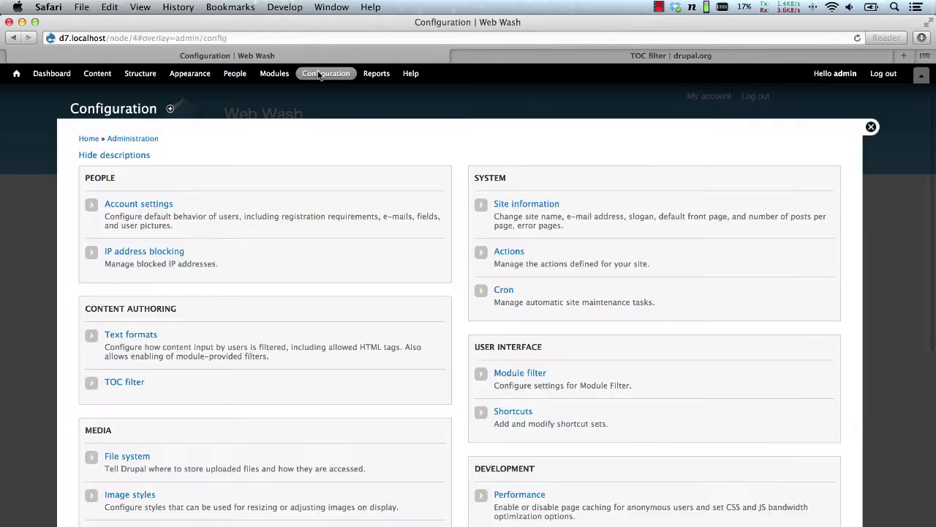
{"action": "left_click", "coordinate": [124, 383]}
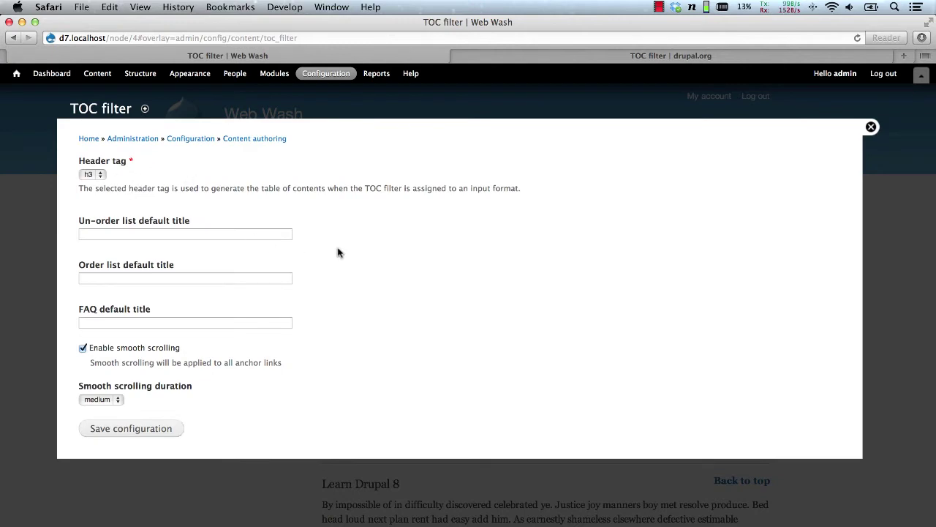
{"action": "left_click", "coordinate": [100, 174]}
{"action": "left_click", "coordinate": [126, 176]}
- Set the un-order list default title to 'Unorder list title' and save the configuration
{"action": "left_click", "coordinate": [152, 233]}
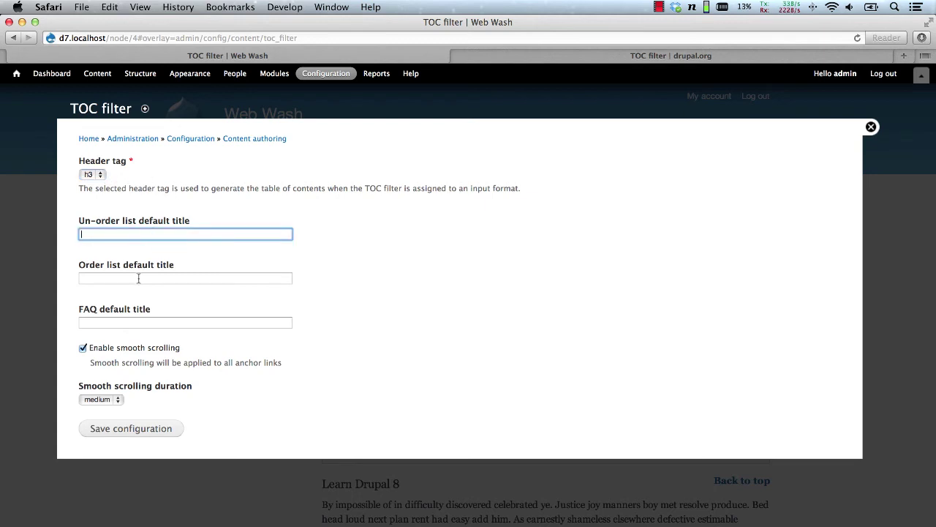
{"action": "left_click", "coordinate": [139, 278]}
{"action": "left_click", "coordinate": [129, 321]}
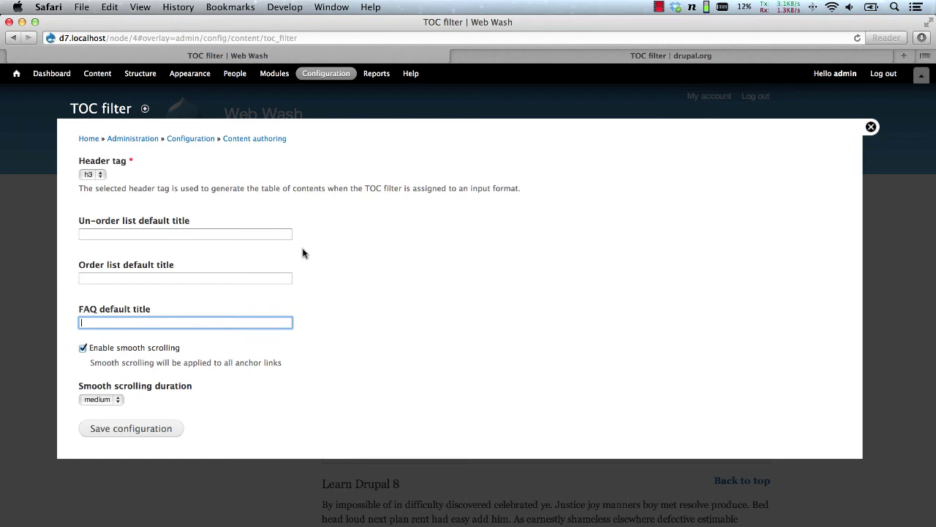
{"action": "left_click", "coordinate": [237, 235]}
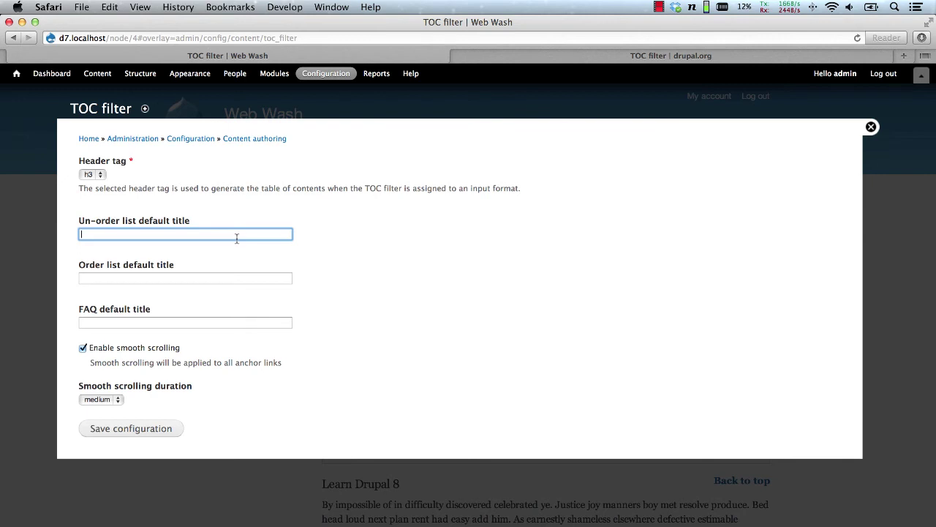
{"action": "type", "text": "Unorder list title"}
{"action": "left_click", "coordinate": [133, 431]}
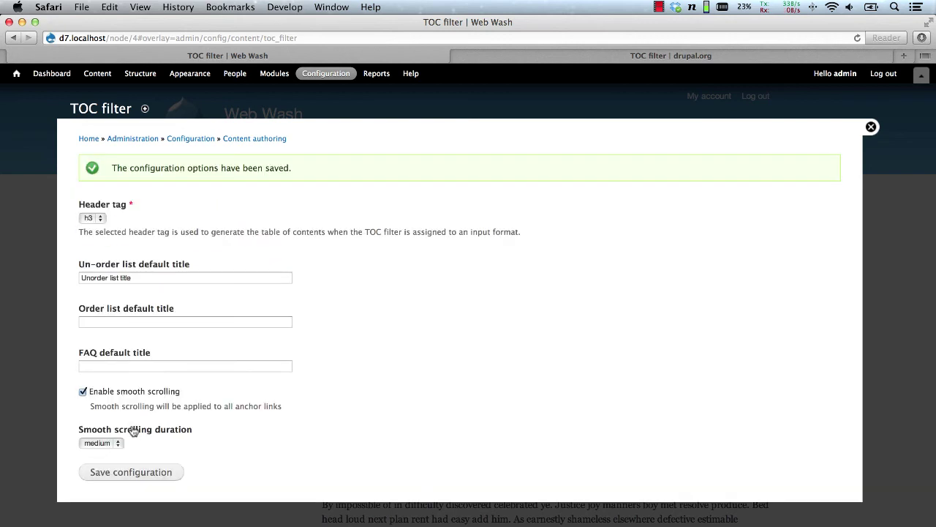
- Delete 'Title' from the Article test TOC tag so it reads [TOC:ul], then save
{"action": "left_click", "coordinate": [17, 73]}
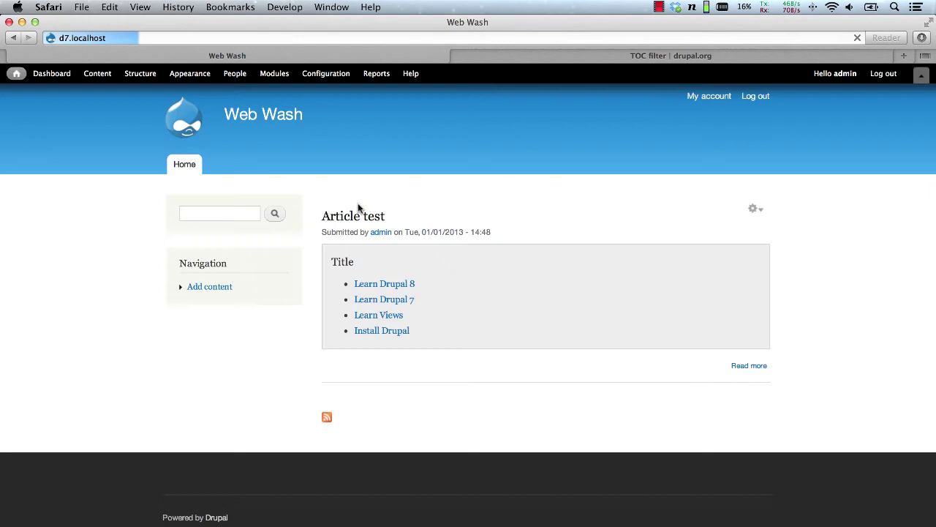
{"action": "left_click", "coordinate": [369, 216]}
{"action": "left_click", "coordinate": [378, 261]}
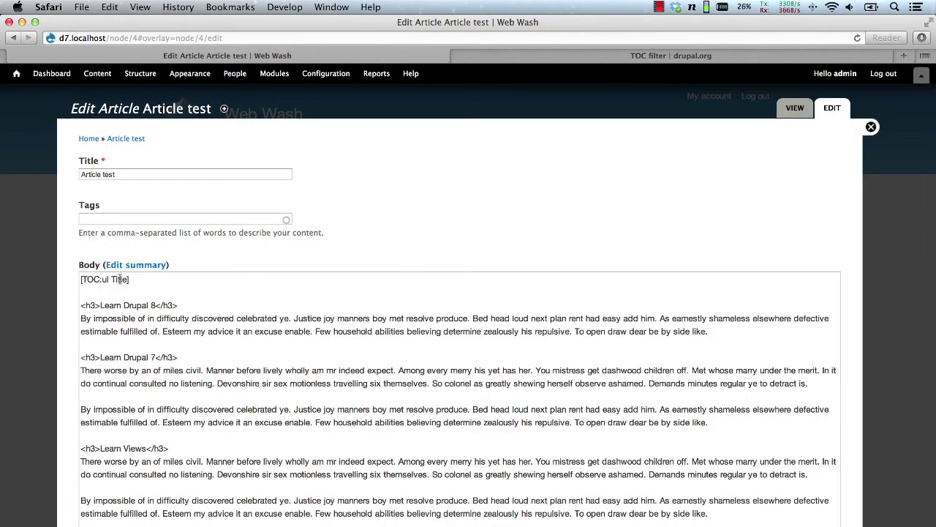
{"action": "double_click", "coordinate": [119, 279]}
{"action": "key", "text": "BackSpace"}
{"action": "key", "text": "BackSpace"}
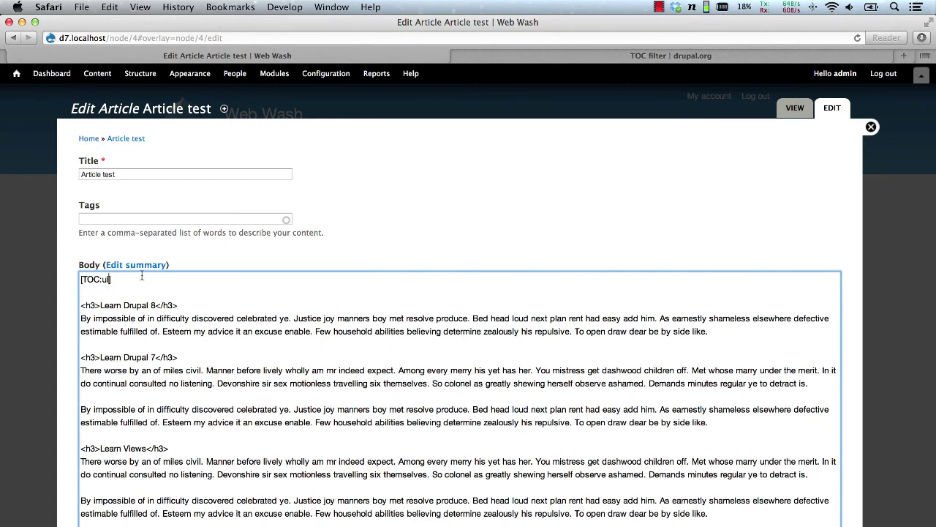
{"action": "scroll", "coordinate": [77, 296], "scroll_direction": "down", "scroll_amount": 10}
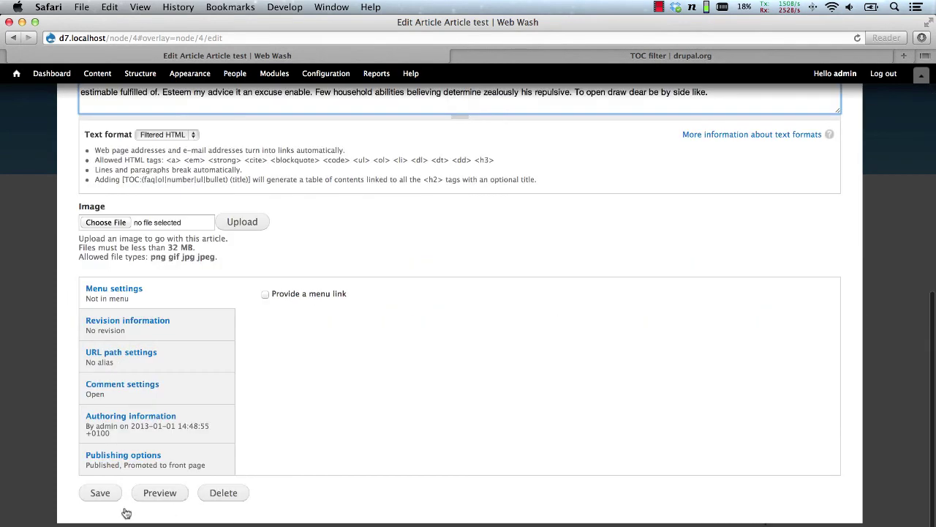
{"action": "left_click", "coordinate": [100, 493]}
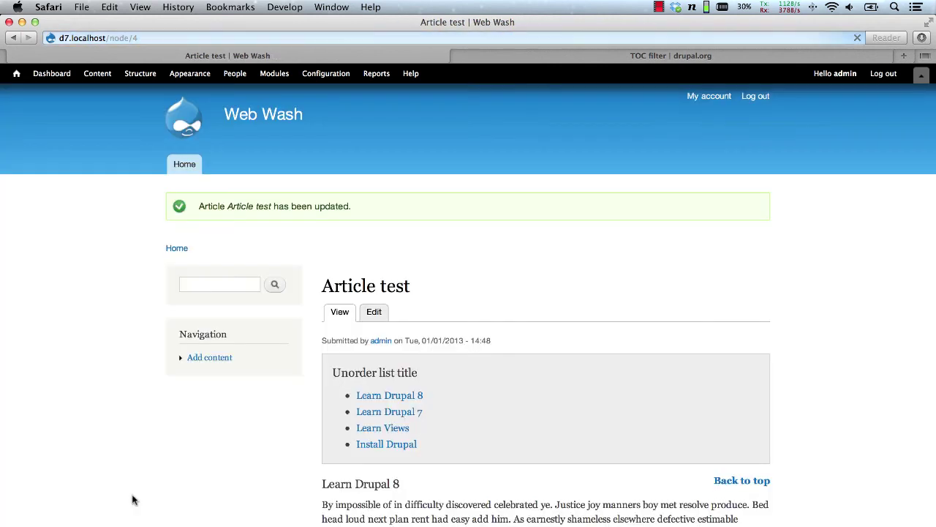
{"action": "left_click_drag", "start_coordinate": [441, 375], "coordinate": [336, 374]}
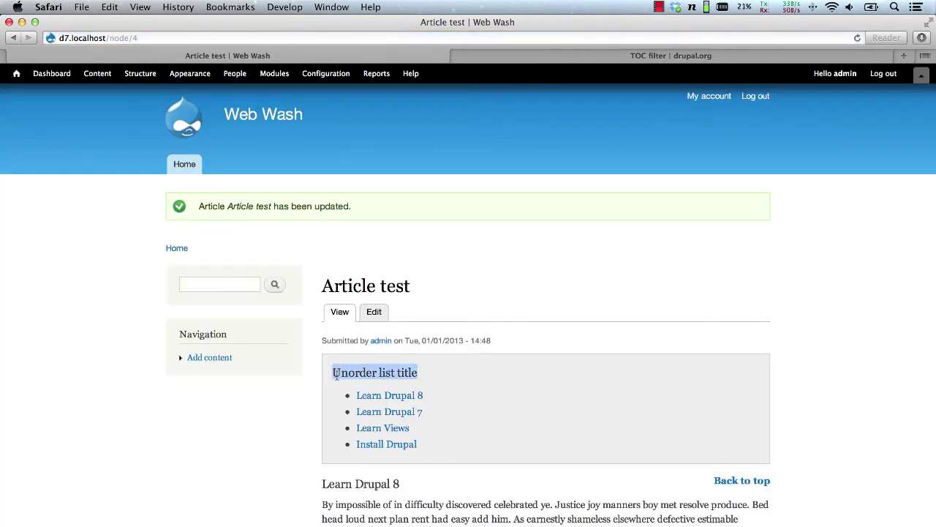
{"action": "left_click", "coordinate": [532, 376]}
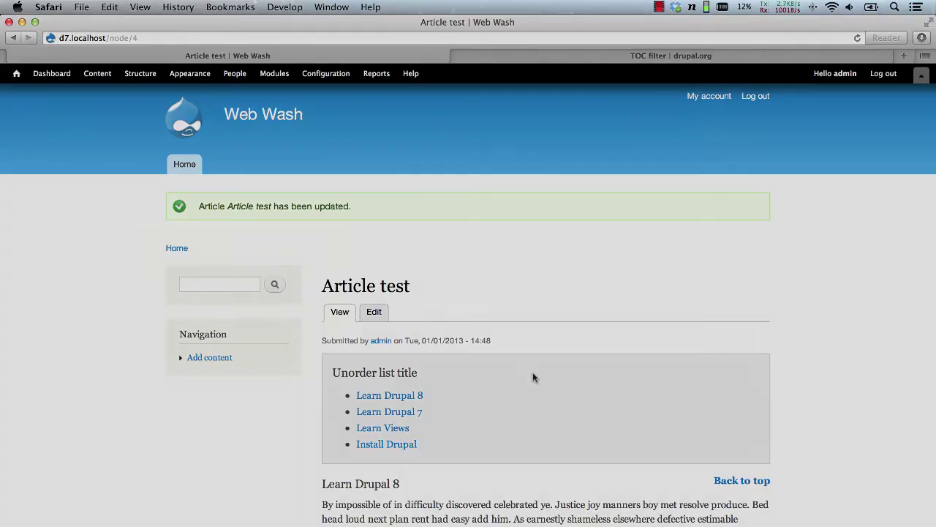